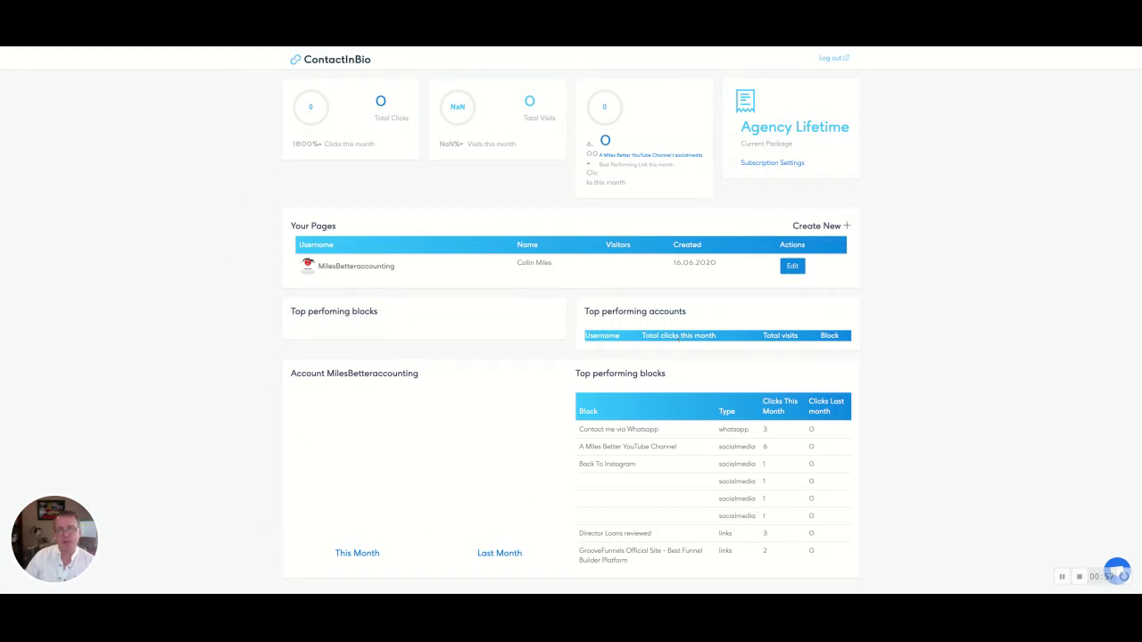
# Step: Open the existing page listed under Your Pages for editing
pyautogui.click(793, 266)
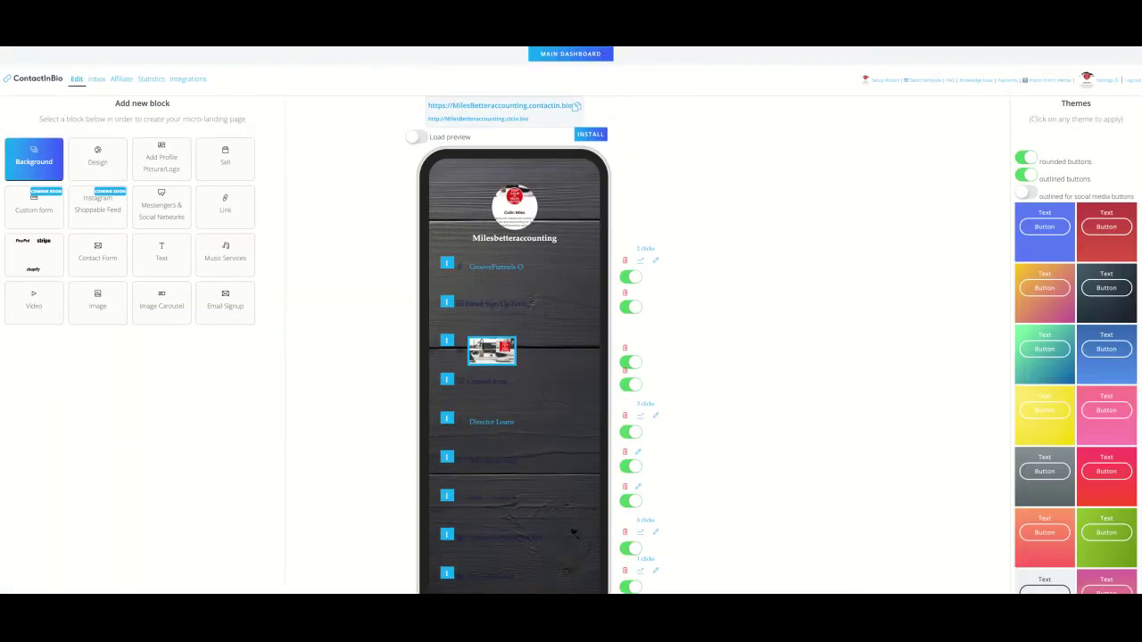
pyautogui.scroll(-2, 574, 446)
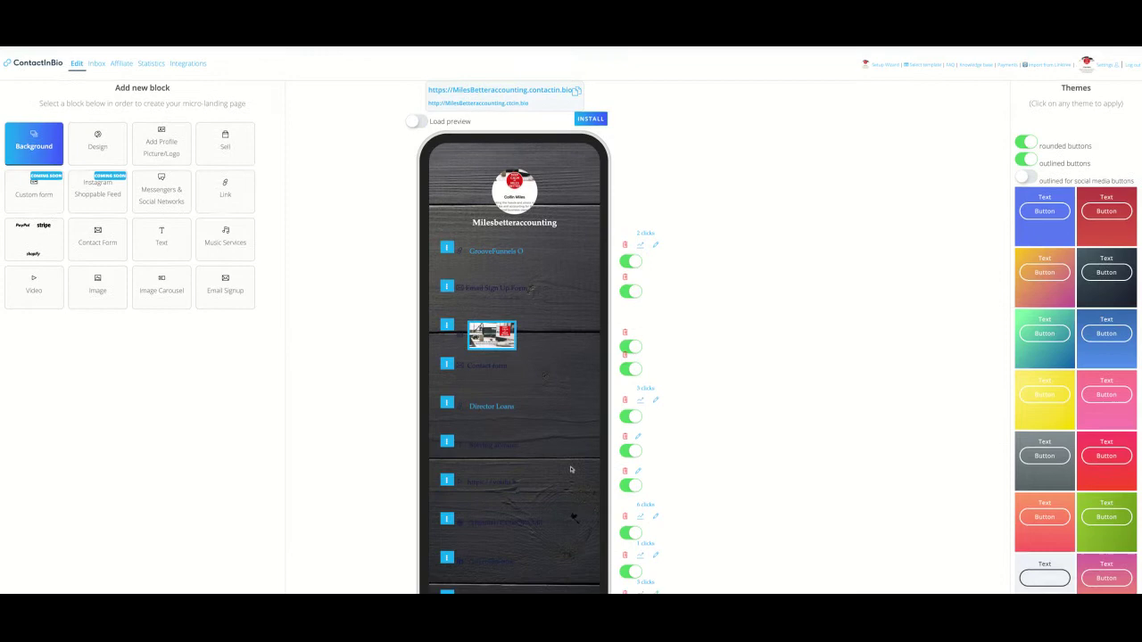
pyautogui.scroll(2, 571, 471)
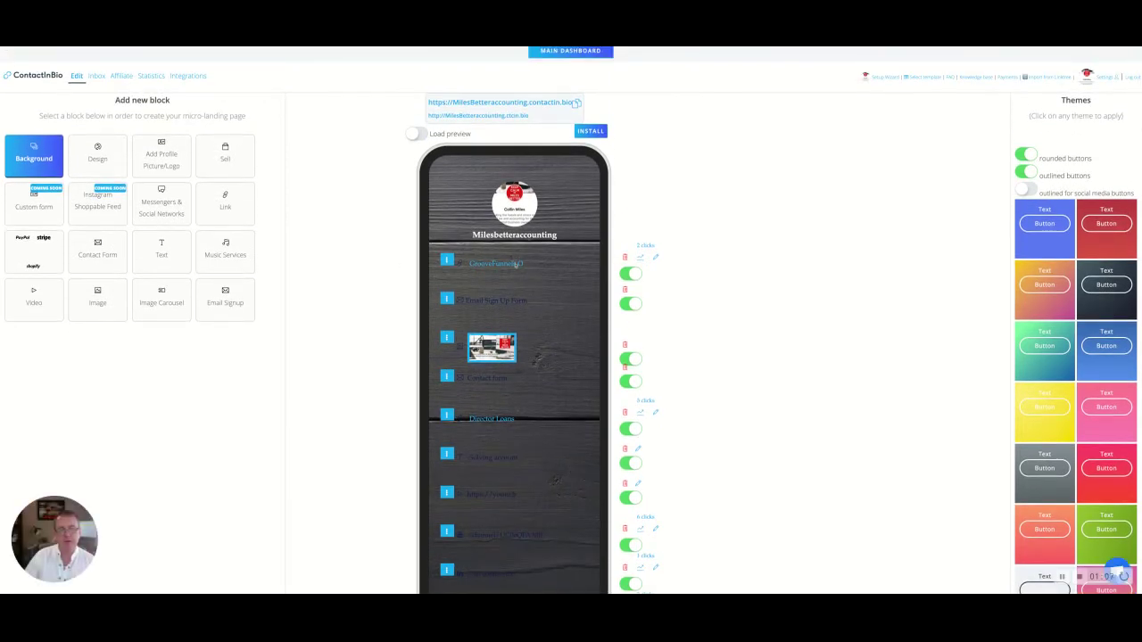
pyautogui.click(226, 206)
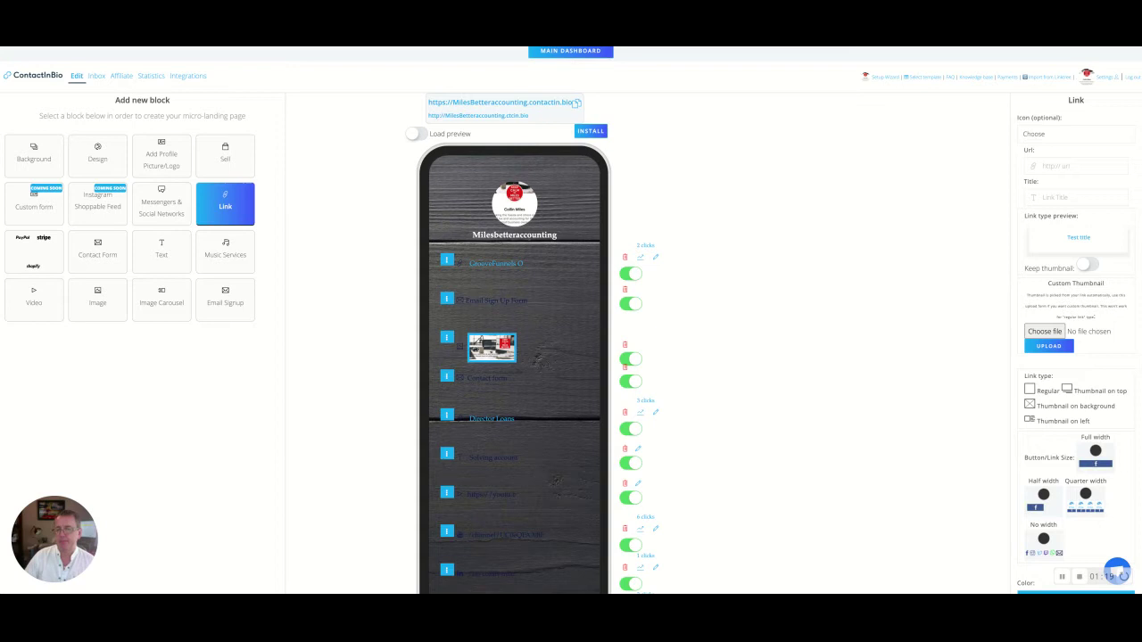
pyautogui.click(1051, 493)
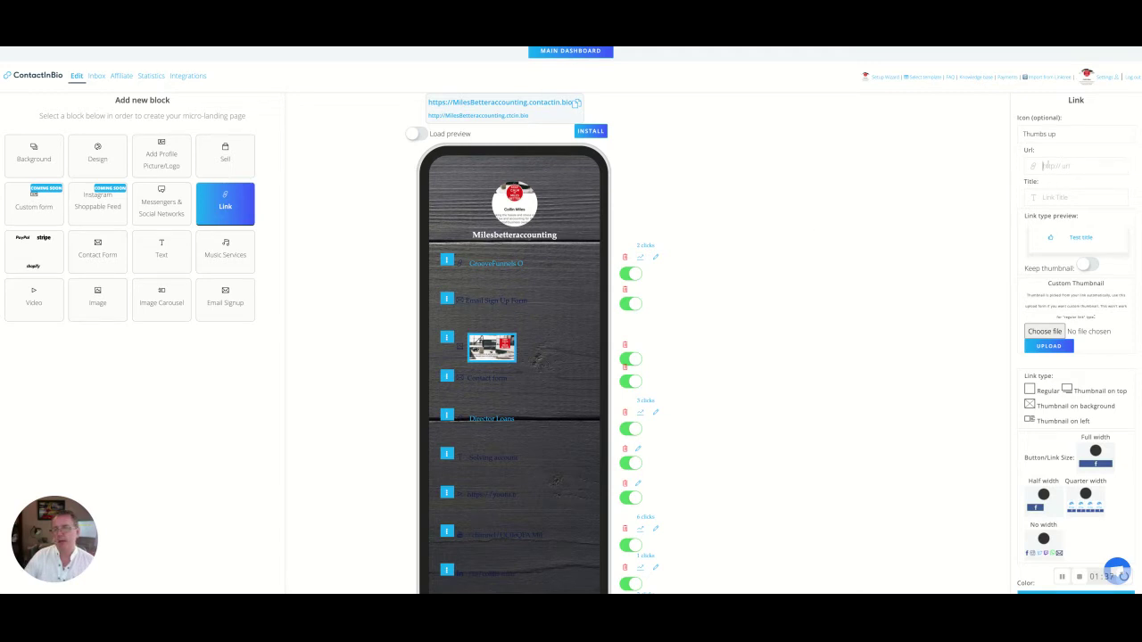
pyautogui.hotkey('ctrl', 'v')
# Step: Title the new link "6 figure income Training"
pyautogui.click(1043, 197)
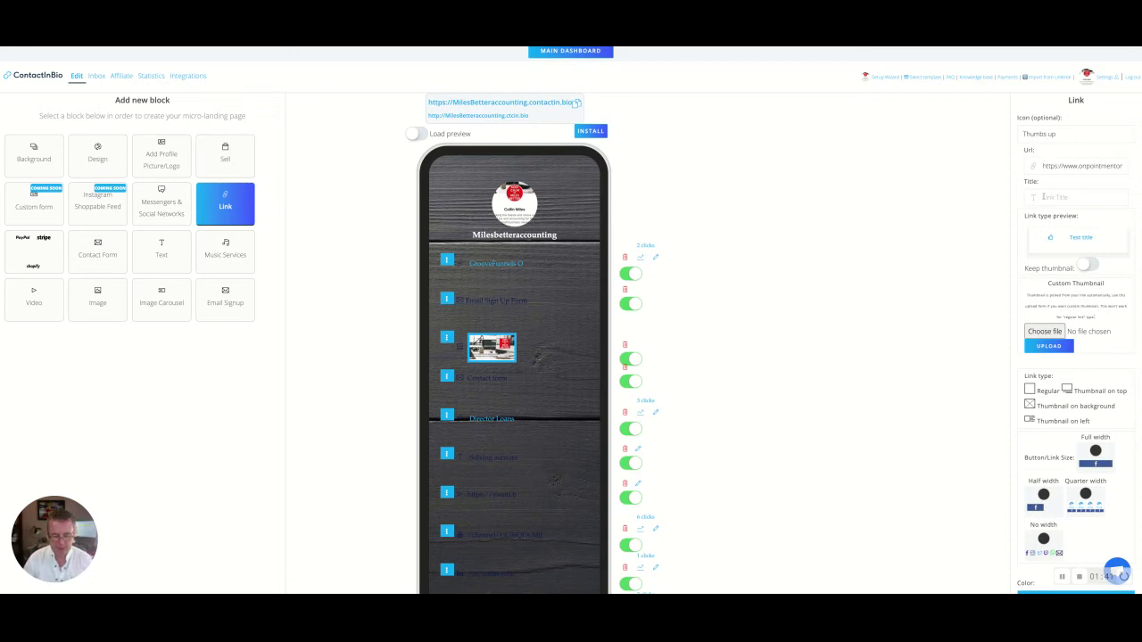
pyautogui.write('Free')
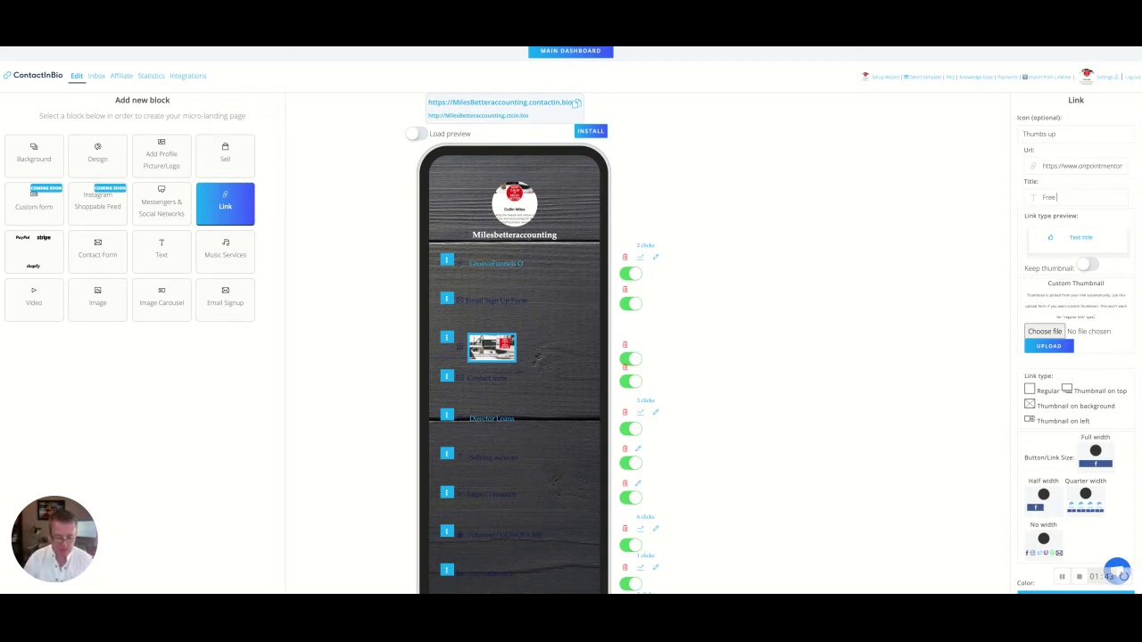
pyautogui.press('BackSpace')
pyautogui.press('BackSpace')
pyautogui.press('BackSpace')
pyautogui.press('BackSpace')
pyautogui.write('6 figure incom')
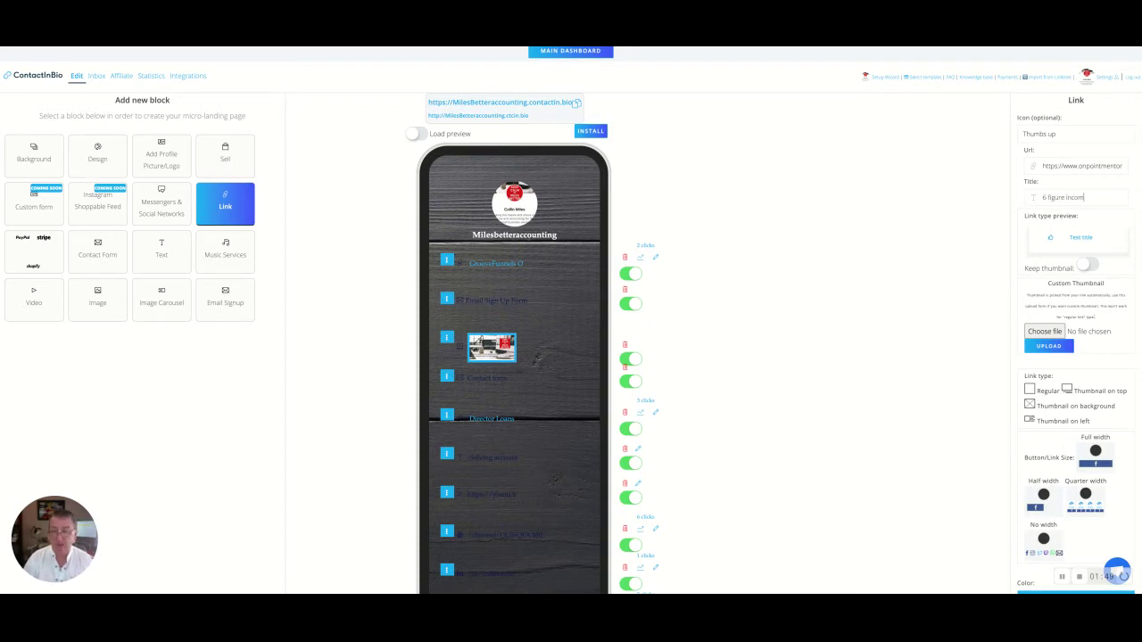
pyautogui.write('e Training')
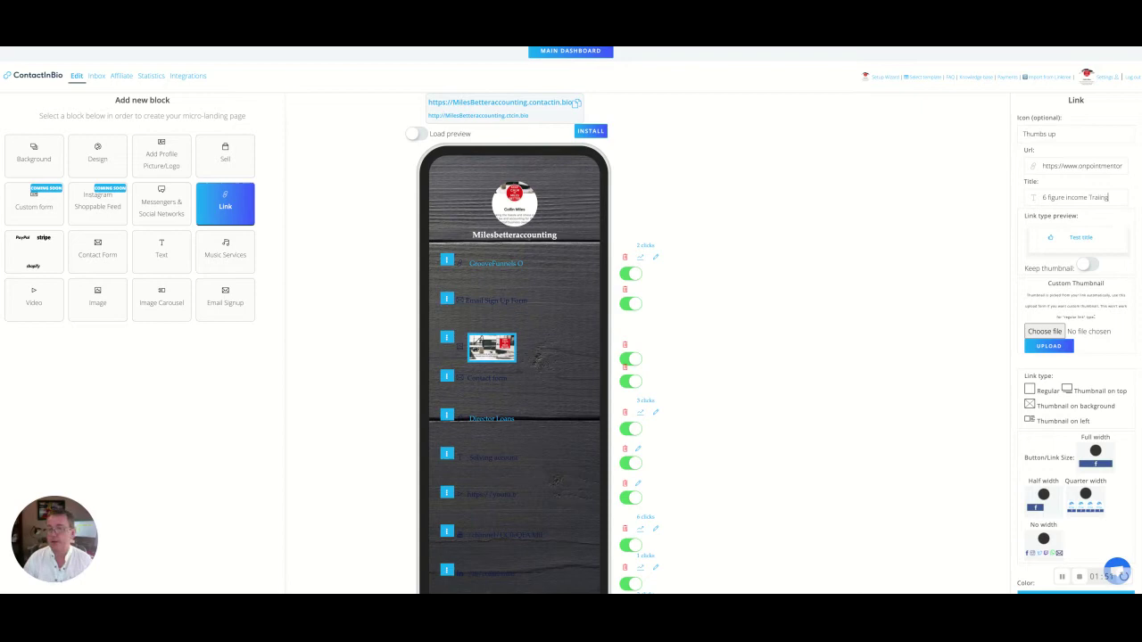
pyautogui.write('ning')
pyautogui.click(971, 254)
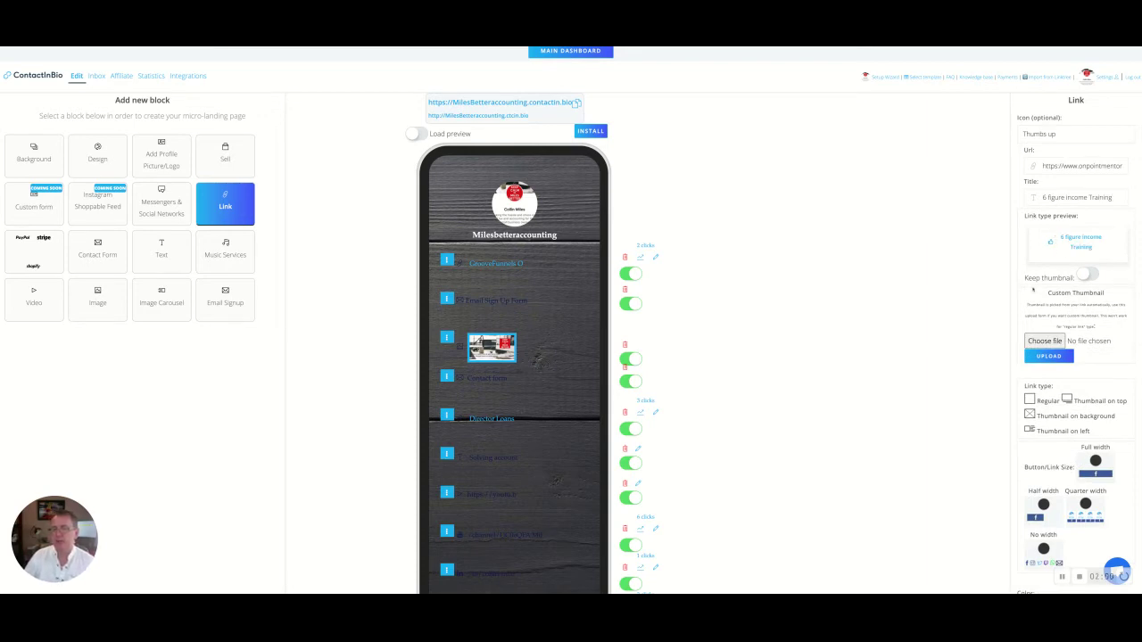
# Step: Enable Keep thumbnail for the link and add the block to the page
pyautogui.click(1087, 276)
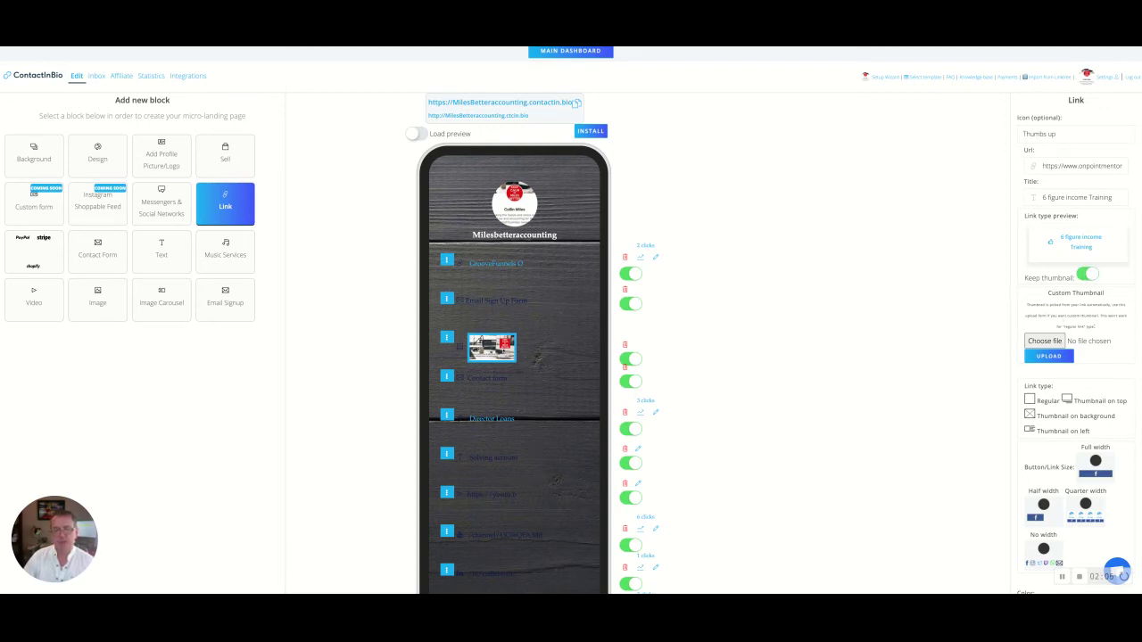
pyautogui.scroll(-3, 939, 357)
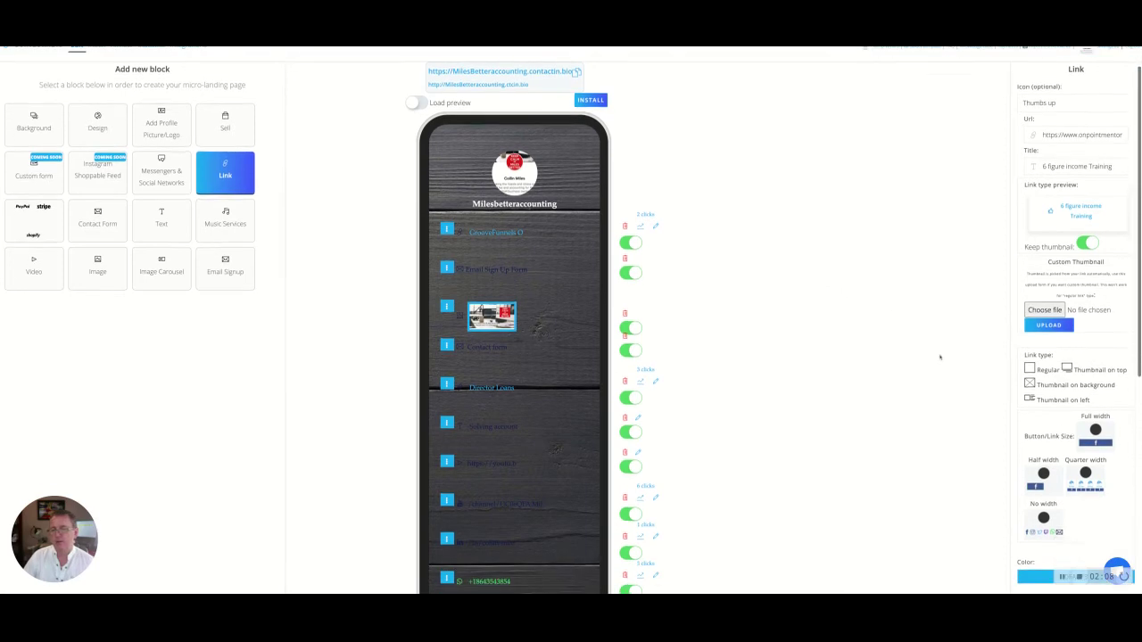
pyautogui.scroll(-5, 939, 357)
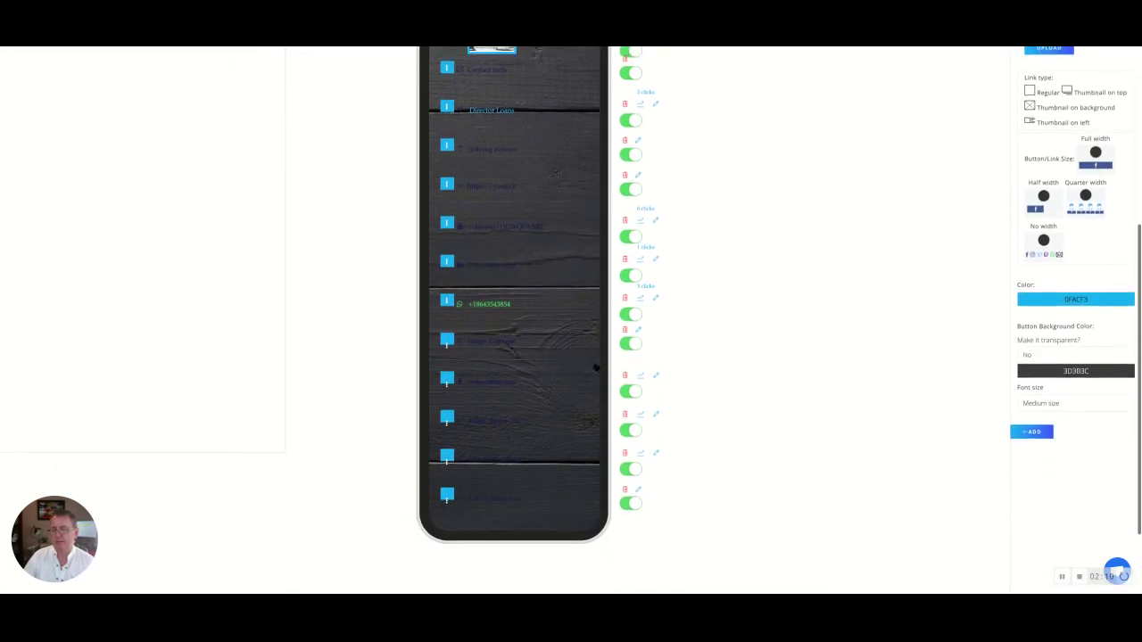
pyautogui.click(1035, 420)
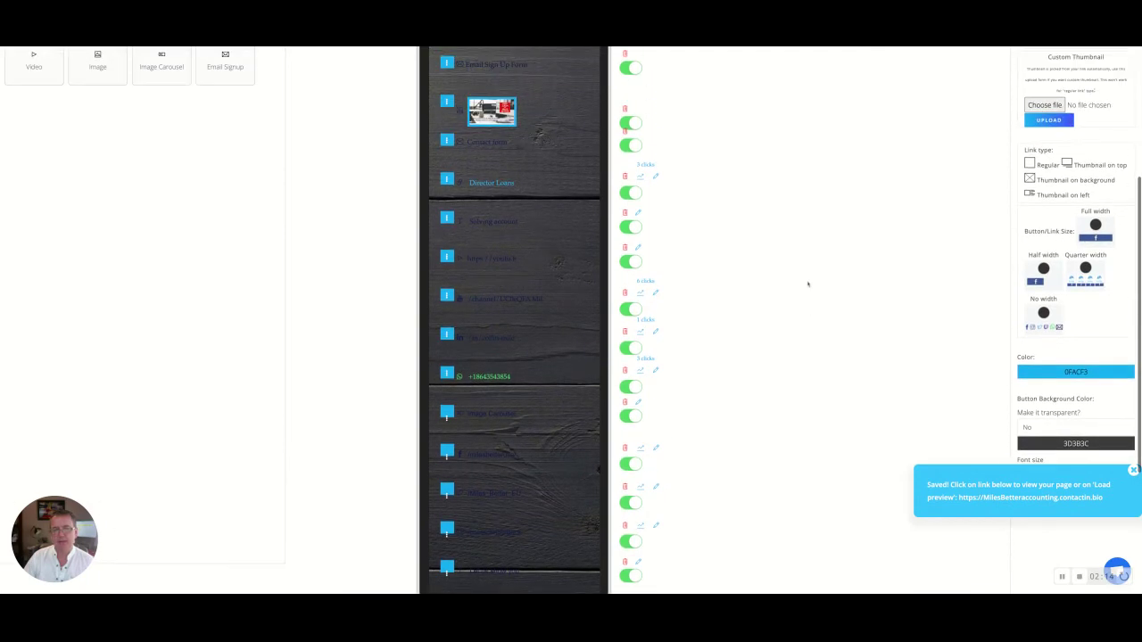
# Step: Check where the new link sits in the block list and in the page preview, and return to the block list
pyautogui.scroll(-2, 476, 415)
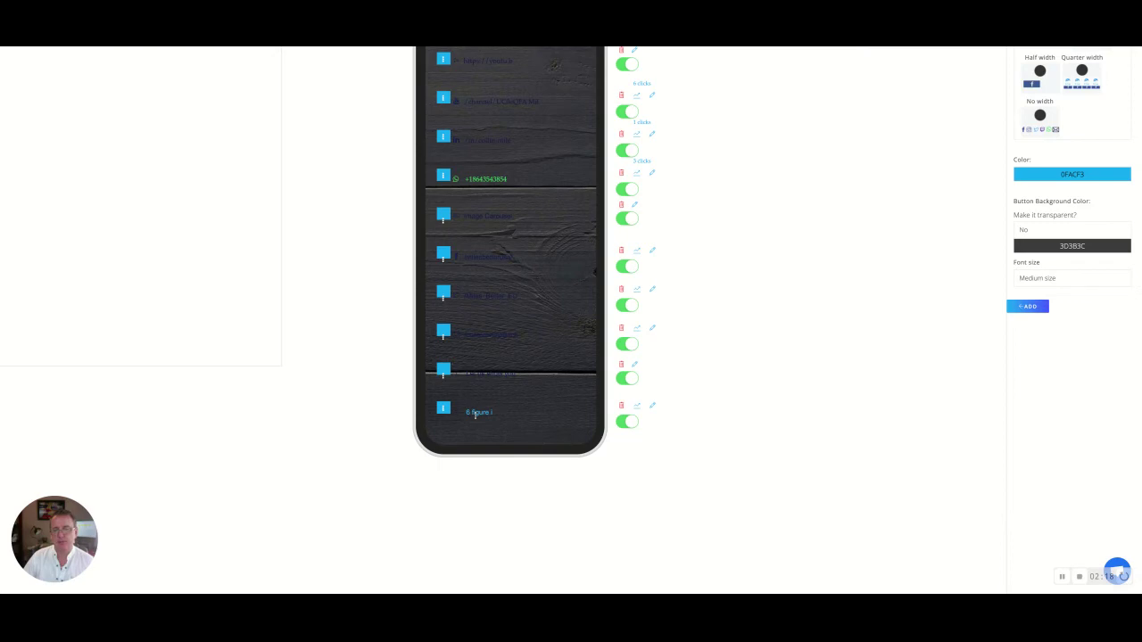
pyautogui.scroll(5, 785, 235)
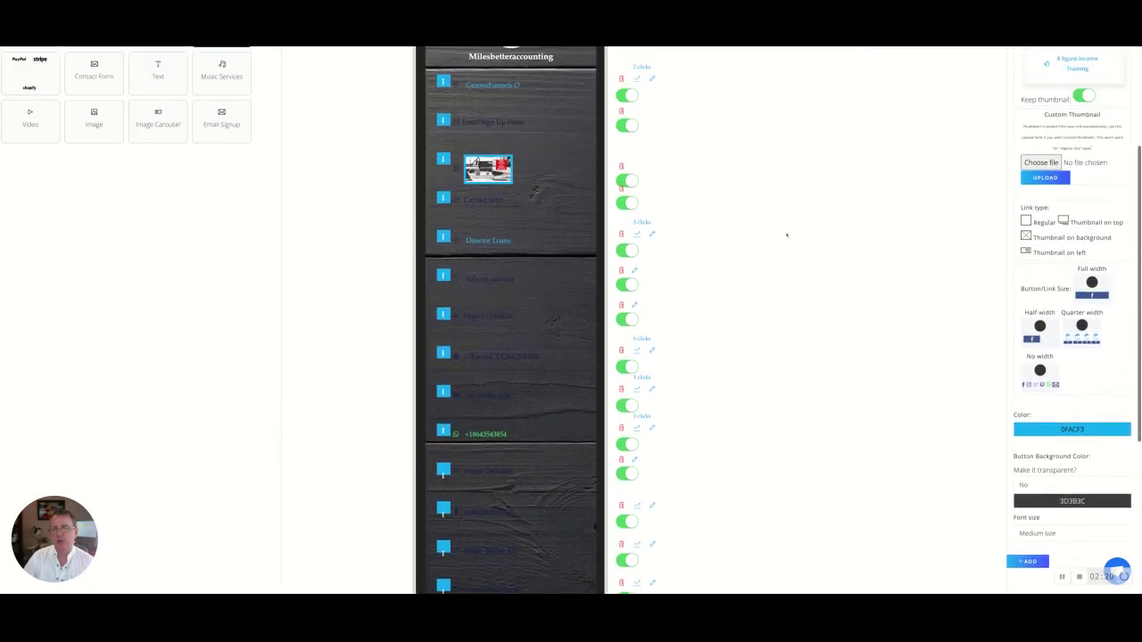
pyautogui.scroll(2, 786, 234)
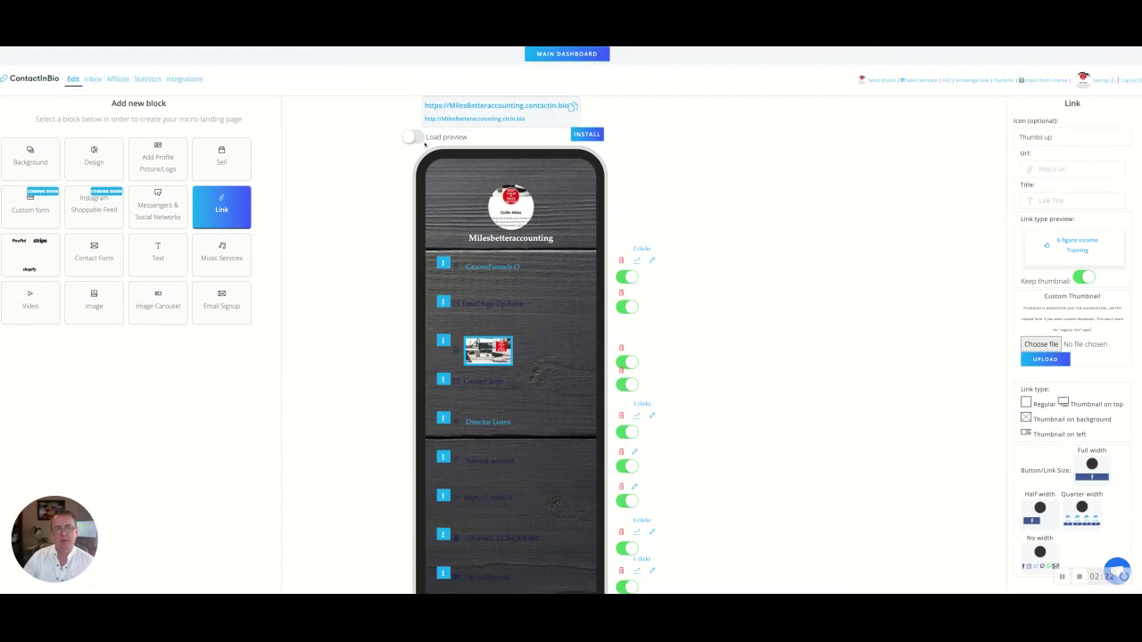
pyautogui.click(411, 137)
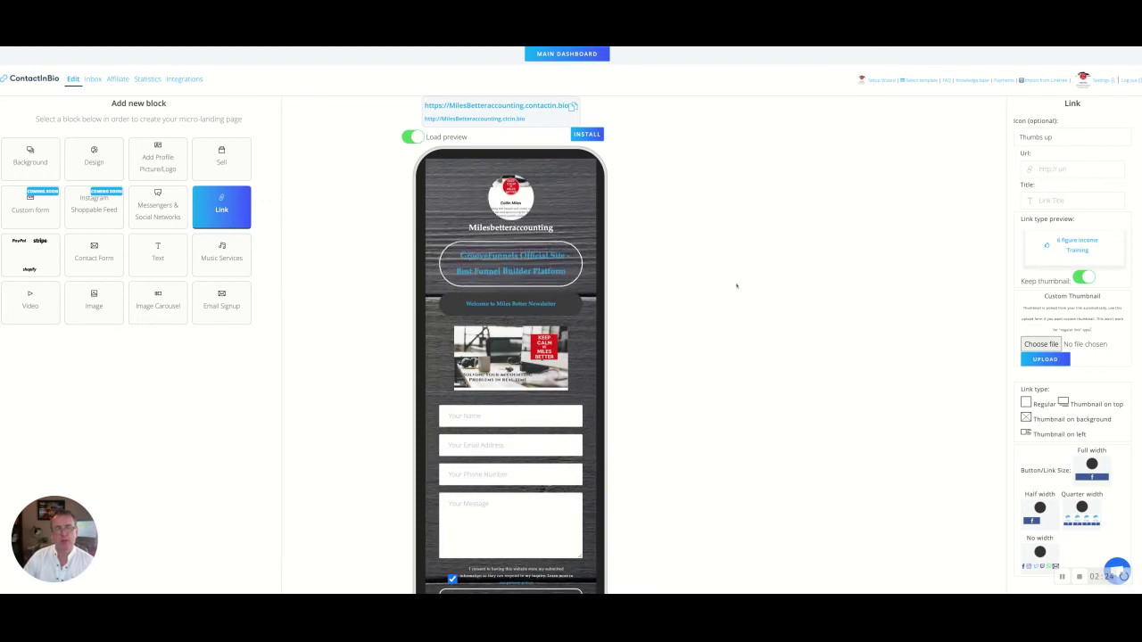
pyautogui.scroll(-5, 736, 286)
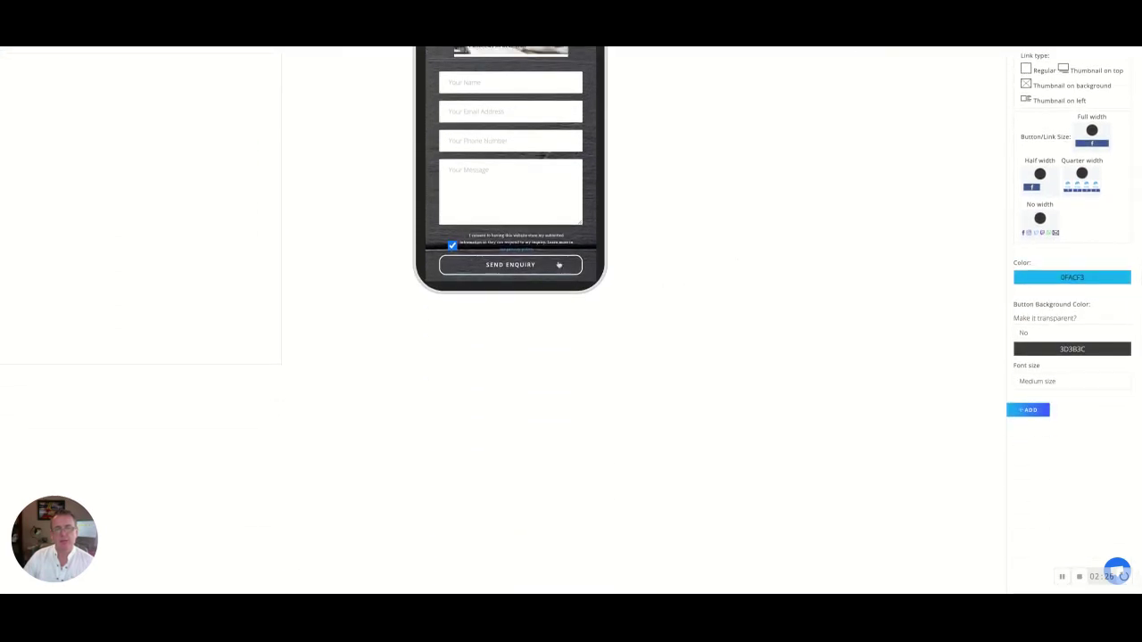
pyautogui.scroll(-5, 557, 265)
pyautogui.scroll(-8, 560, 265)
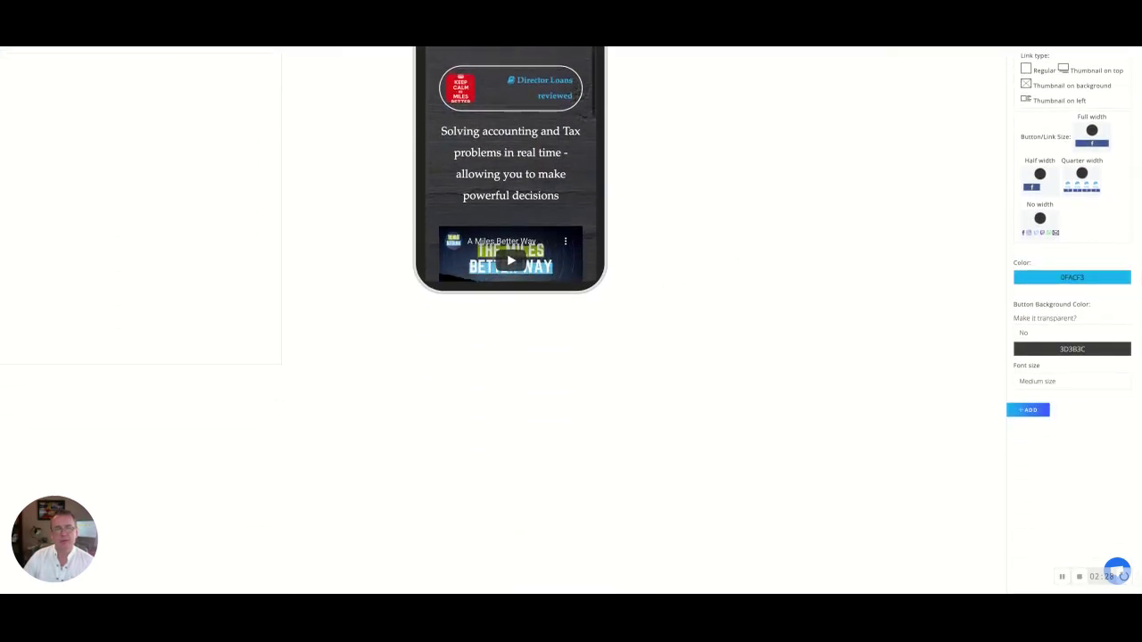
pyautogui.scroll(-2, 510, 169)
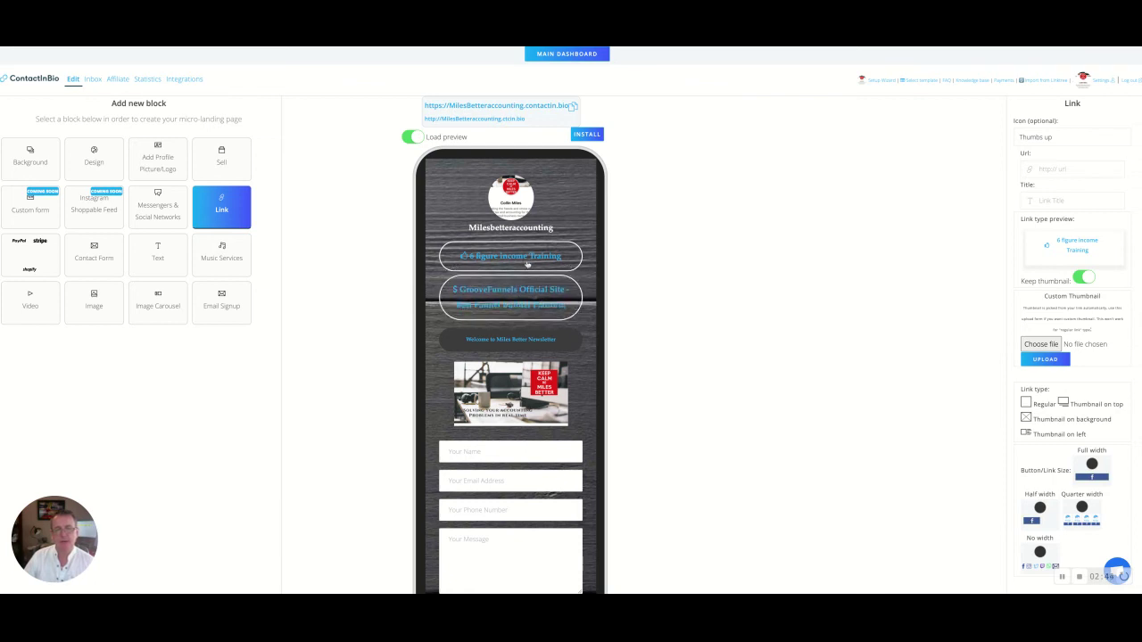
pyautogui.click(411, 137)
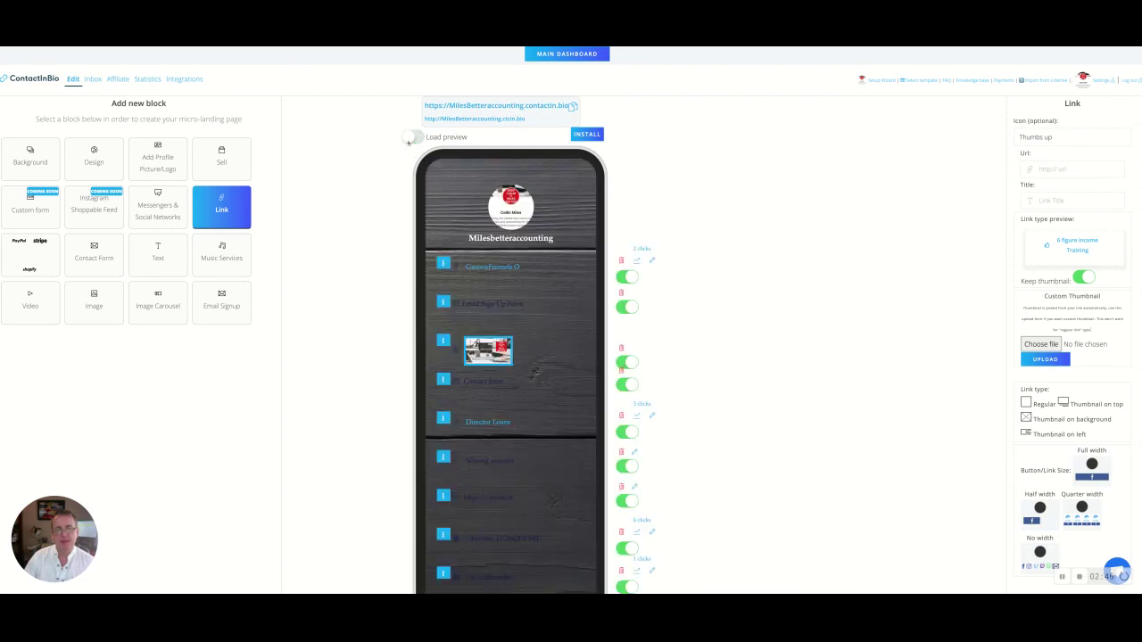
# Step: Edit the "6 figure income Training" link at the end of the block list, set its Priority Link effect to Shake and save
pyautogui.scroll(-5, 525, 292)
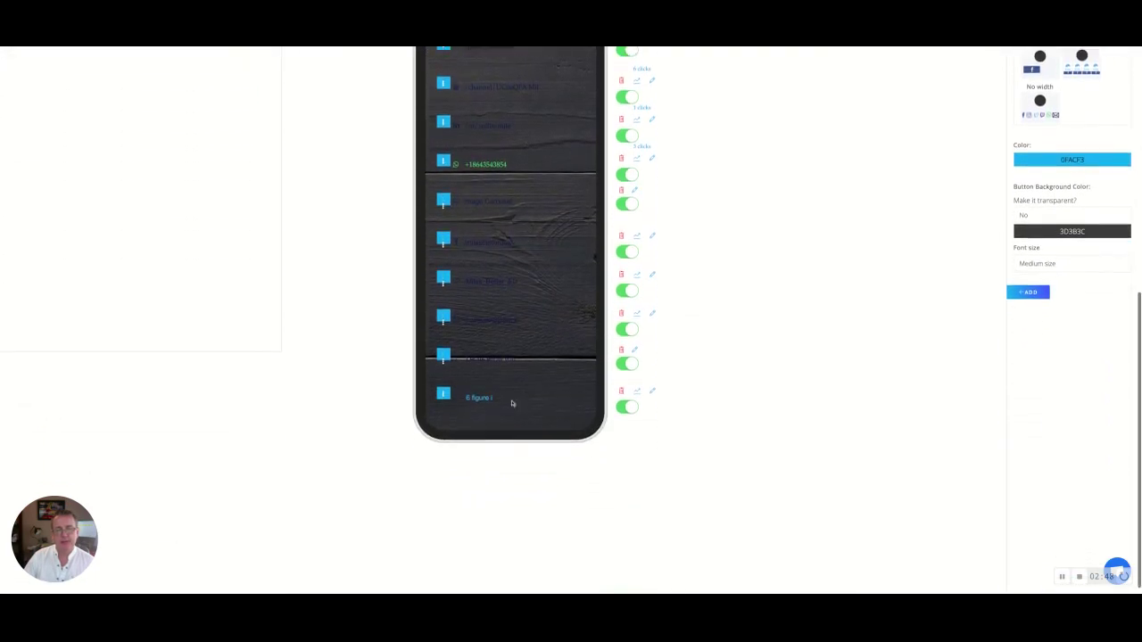
pyautogui.click(653, 384)
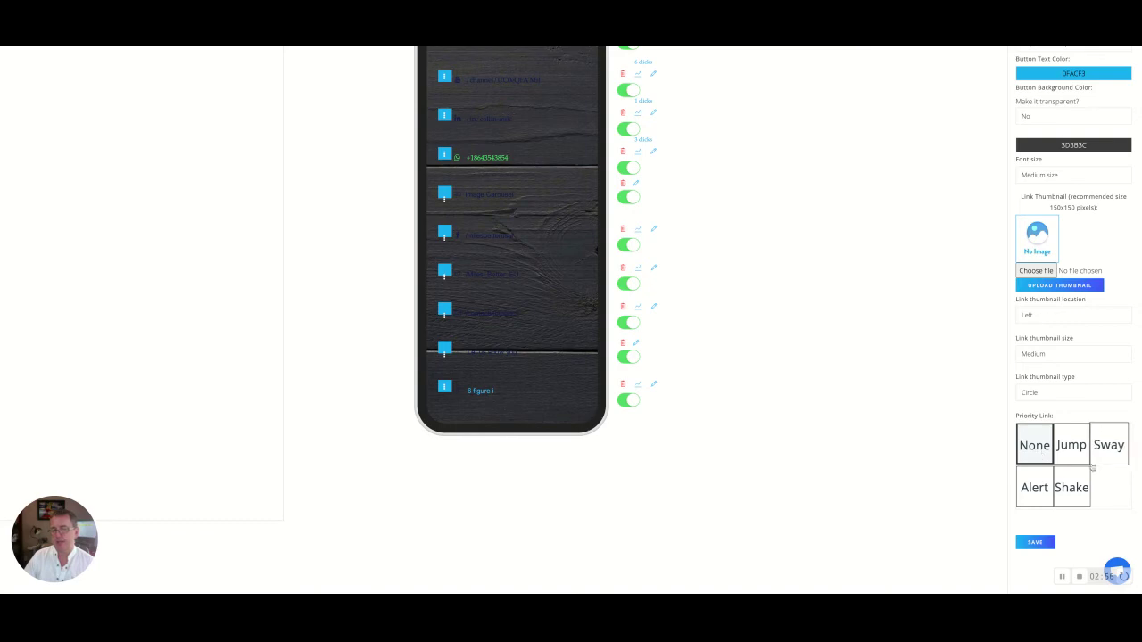
pyautogui.click(1075, 495)
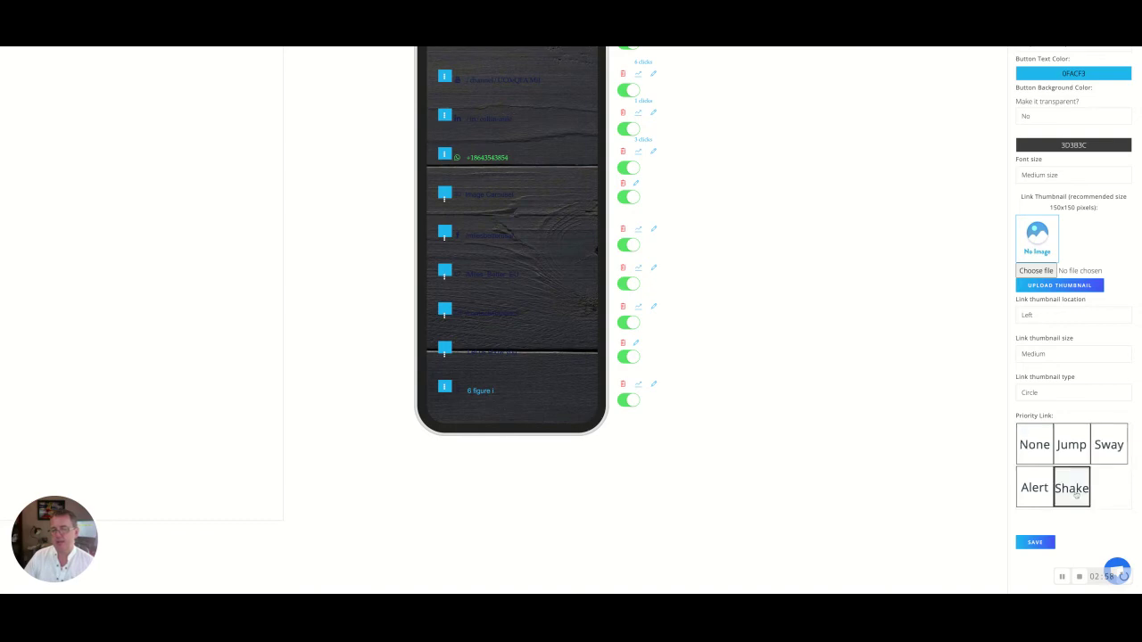
pyautogui.click(1038, 544)
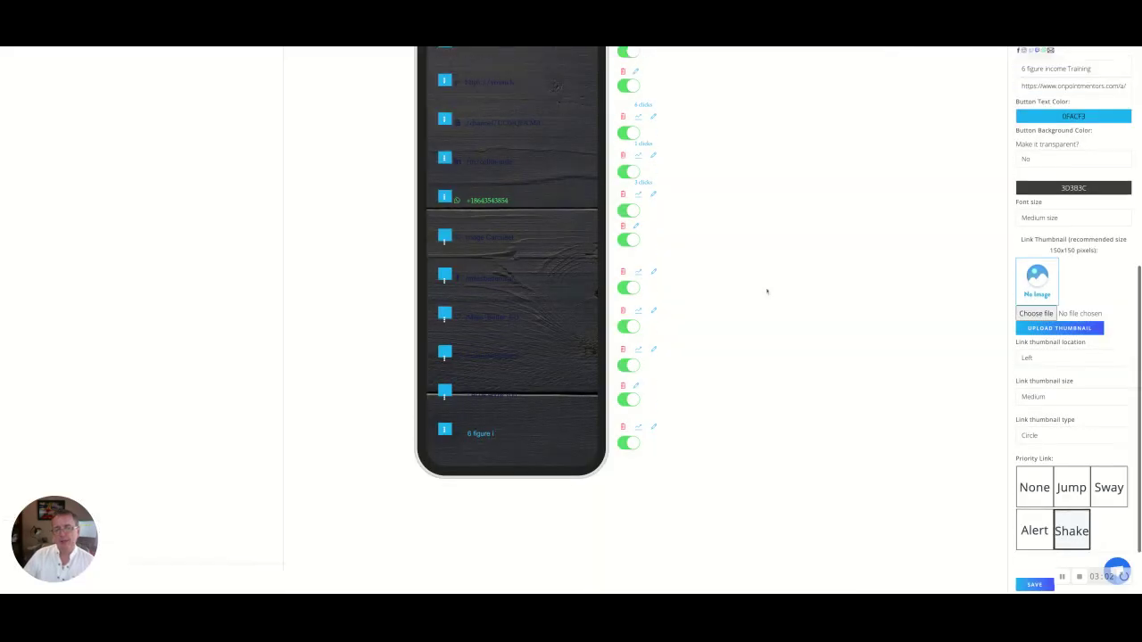
# Step: Load the page preview to check the effect on the "6 figure income Training" link
pyautogui.scroll(5, 767, 291)
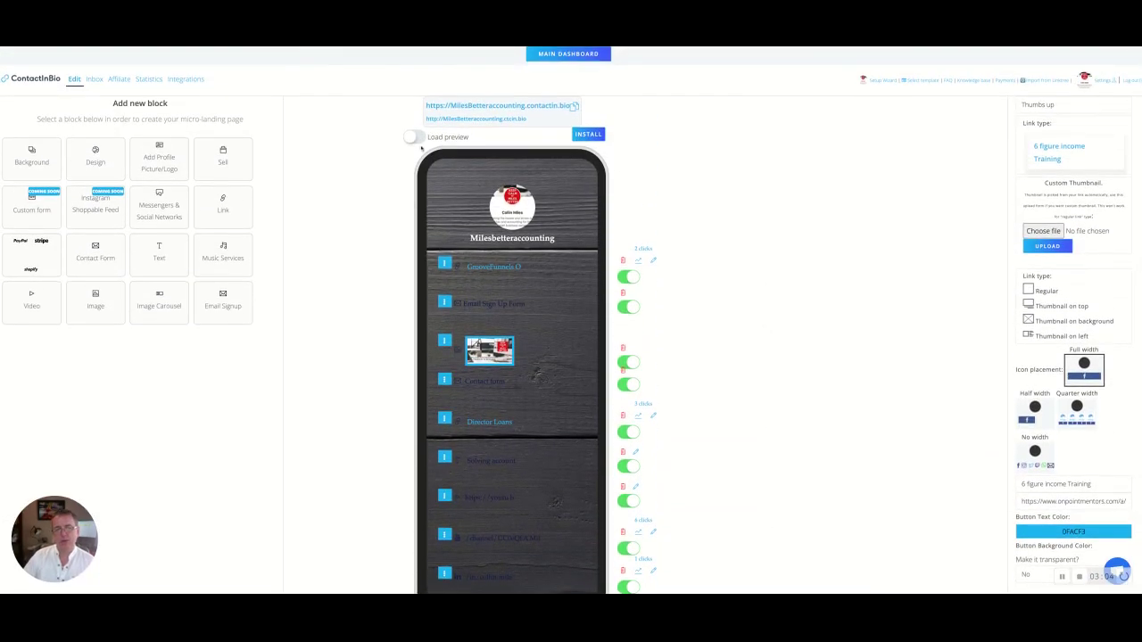
pyautogui.click(422, 138)
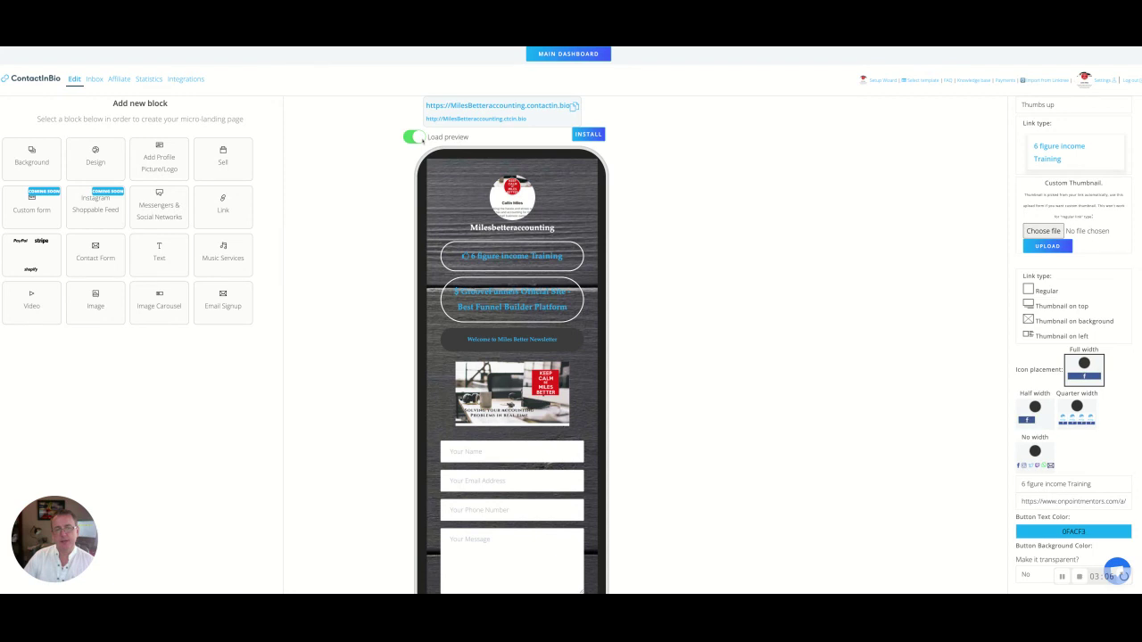